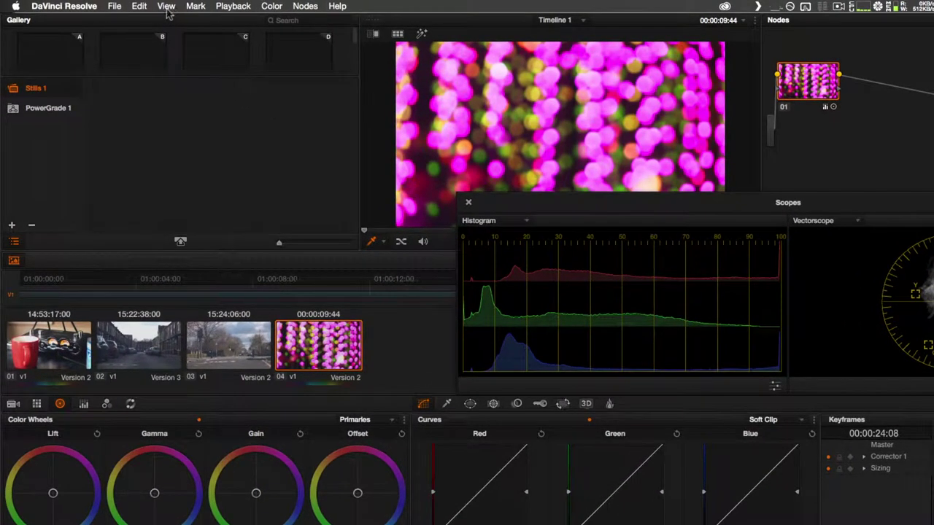
# Turn on the video scopes in a 2 Up layout showing Histogram and Vectorscope
pyautogui.click(138, 6)
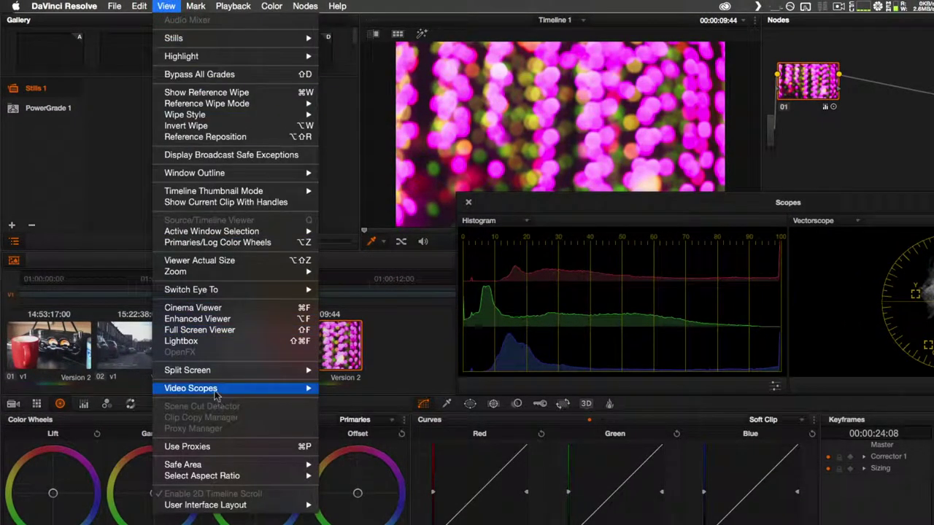
pyautogui.moveTo(292, 389)
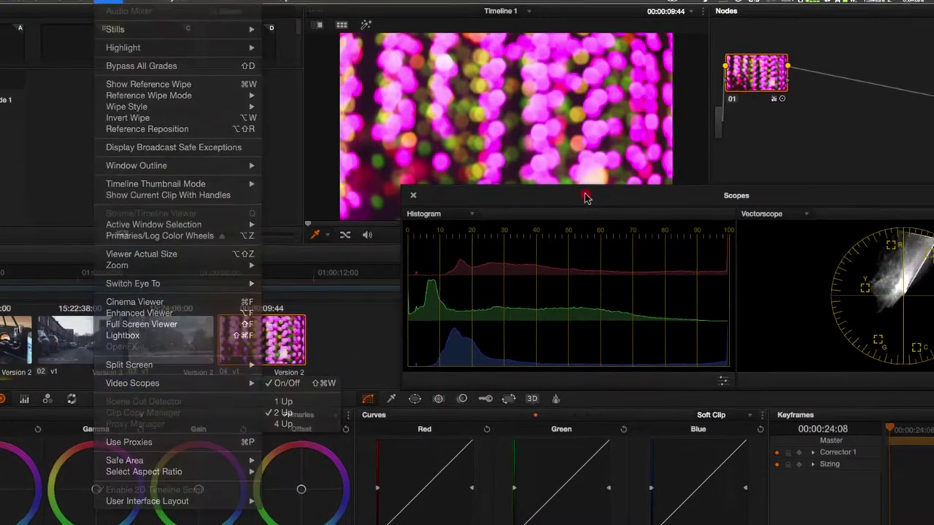
# Display Low 64 and High 940 reference level lines on the histogram
pyautogui.click(639, 202)
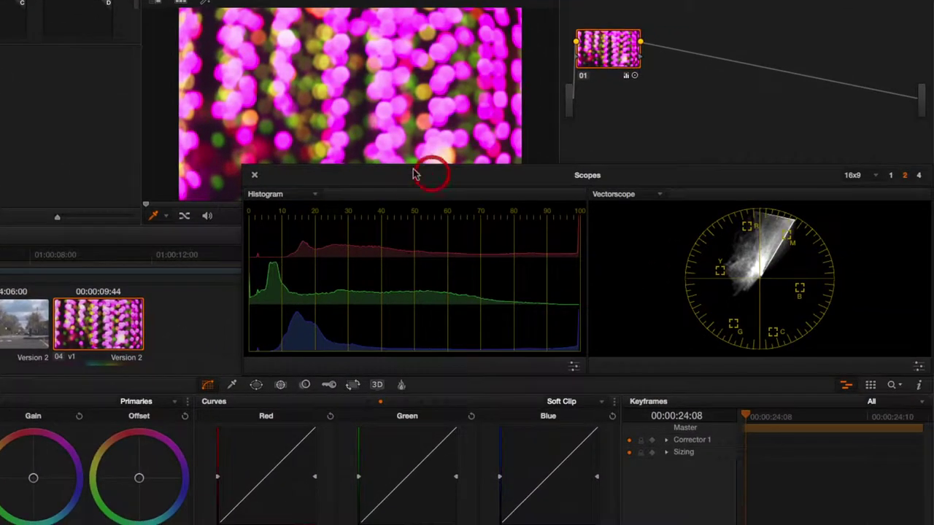
pyautogui.click(573, 368)
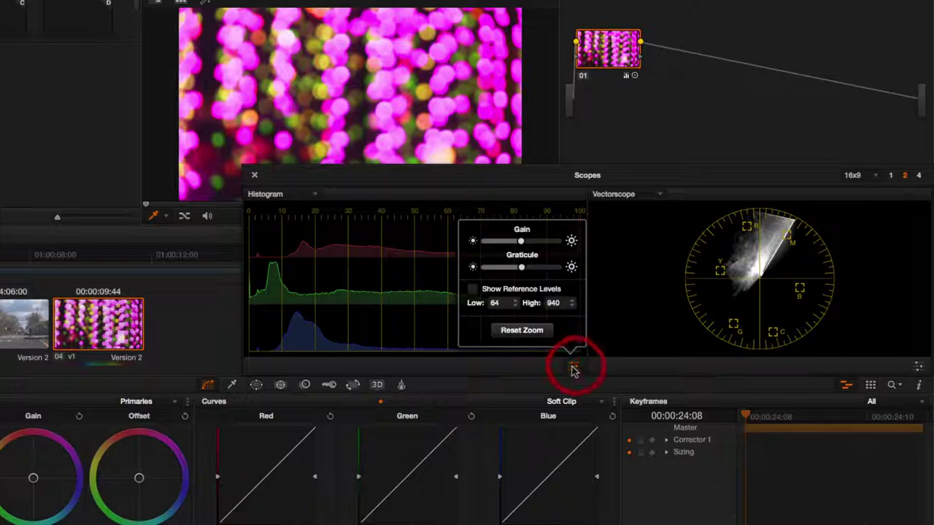
pyautogui.click(472, 289)
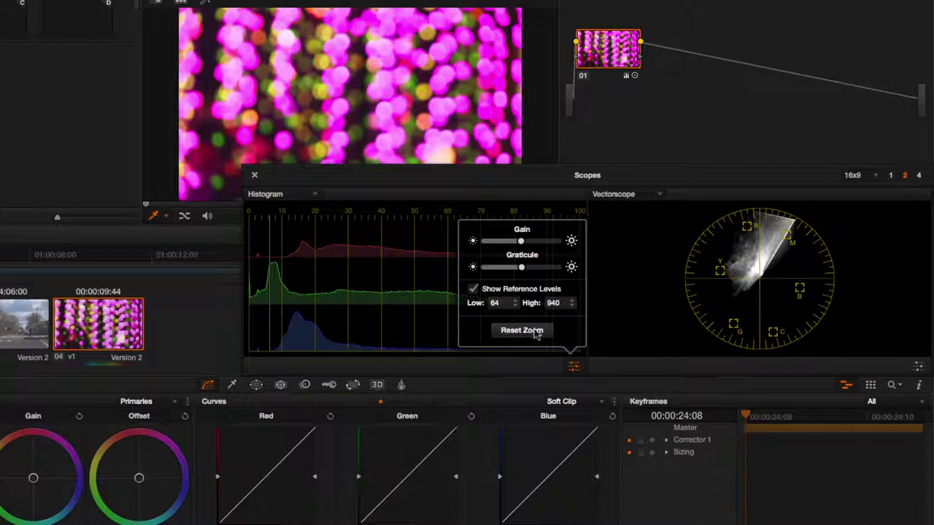
pyautogui.click(552, 370)
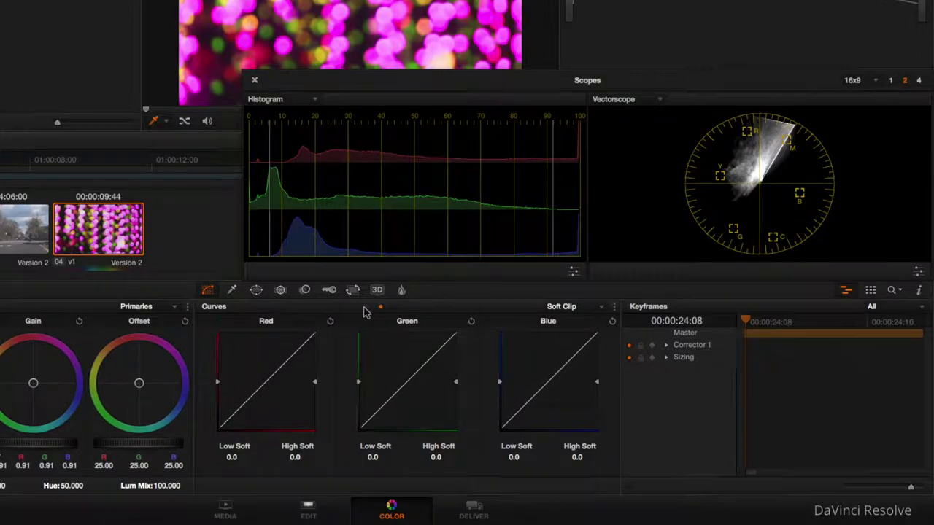
# Soft-clip the bokeh clip's RGB shadows and highlights with Low Soft about 21.5 and High Soft 31.4
pyautogui.click(367, 402)
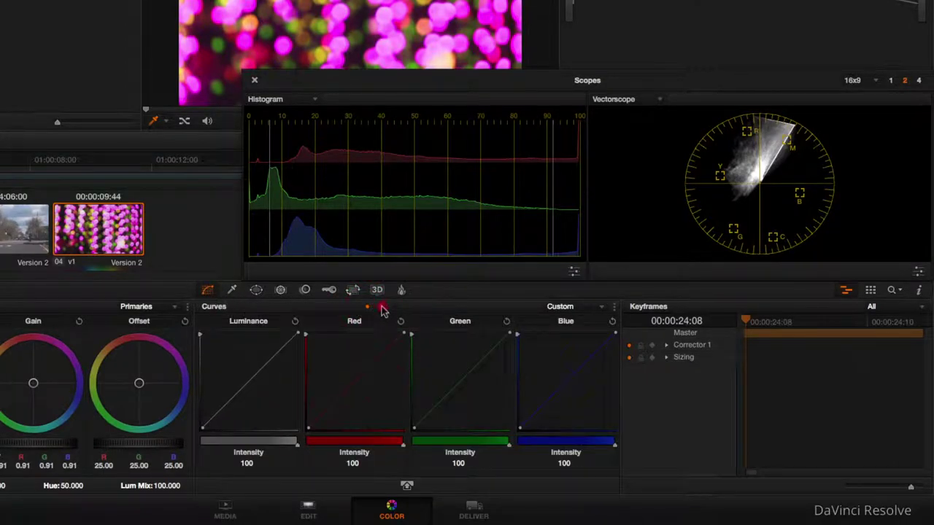
pyautogui.click(380, 306)
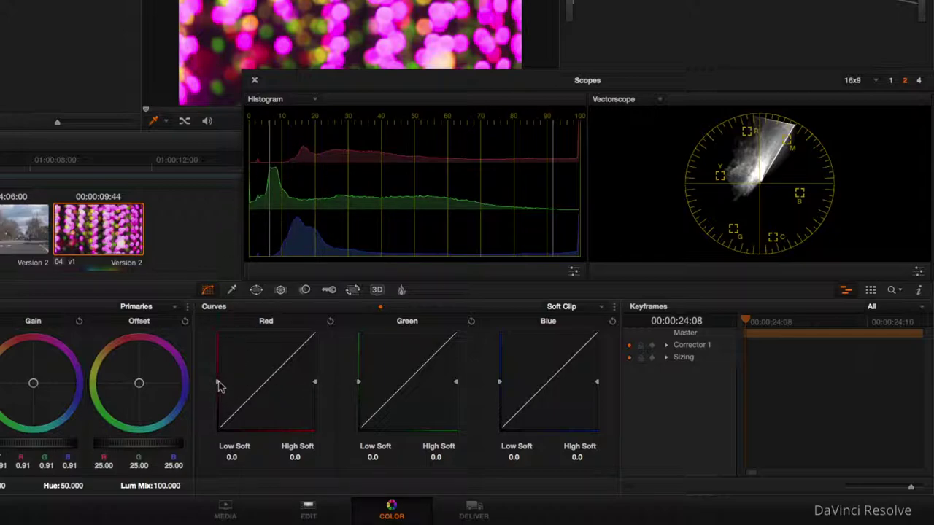
pyautogui.moveTo(216, 387); pyautogui.dragTo(218, 367)
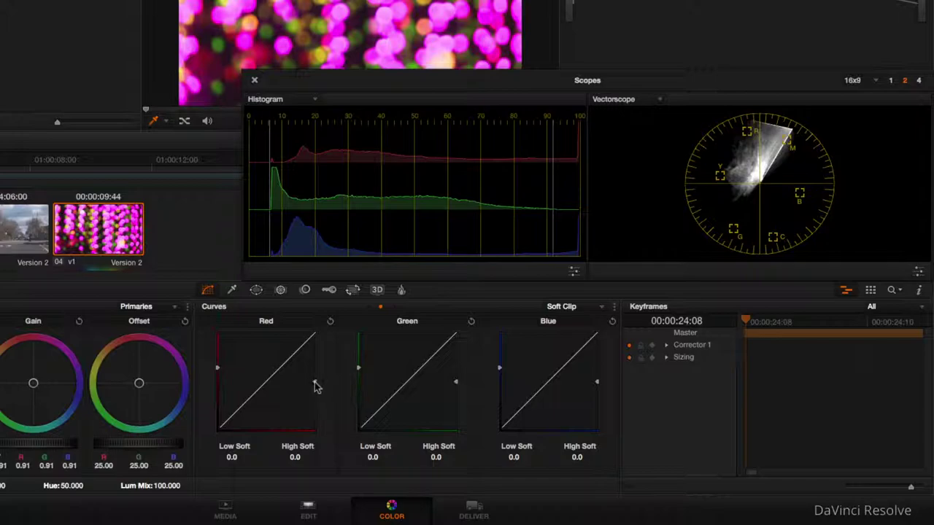
pyautogui.moveTo(314, 382); pyautogui.dragTo(314, 399)
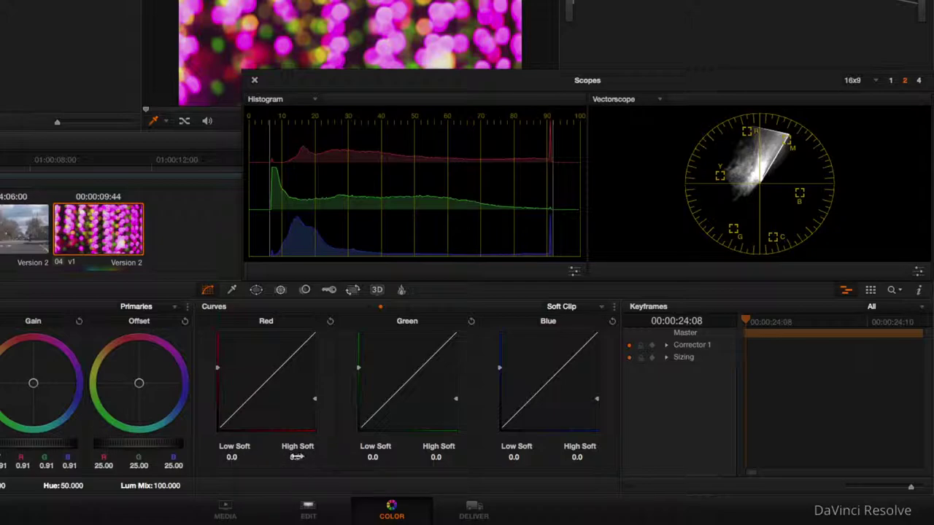
pyautogui.moveTo(295, 458); pyautogui.dragTo(488, 454)
pyautogui.moveTo(232, 457); pyautogui.dragTo(362, 455)
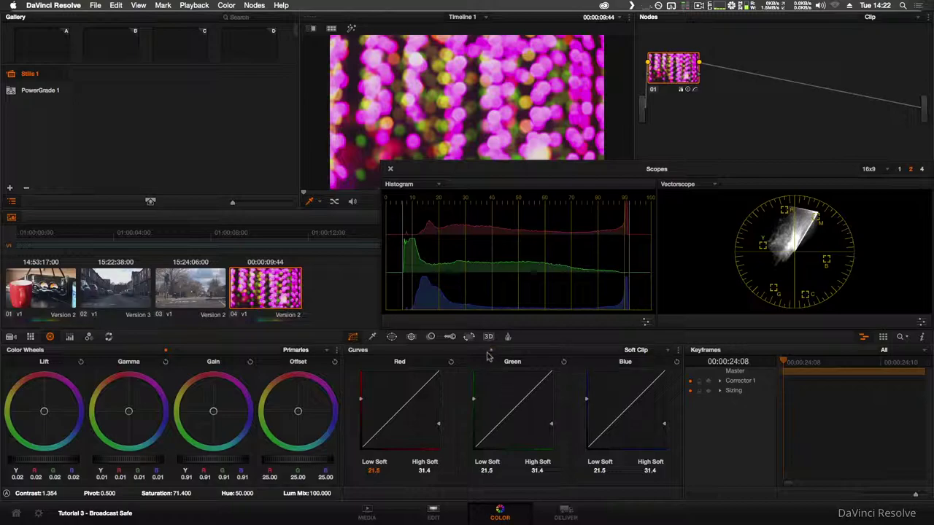
# Reset the clip's soft clip softness to 0.0 and switch the node graph to Timeline
pyautogui.click(452, 363)
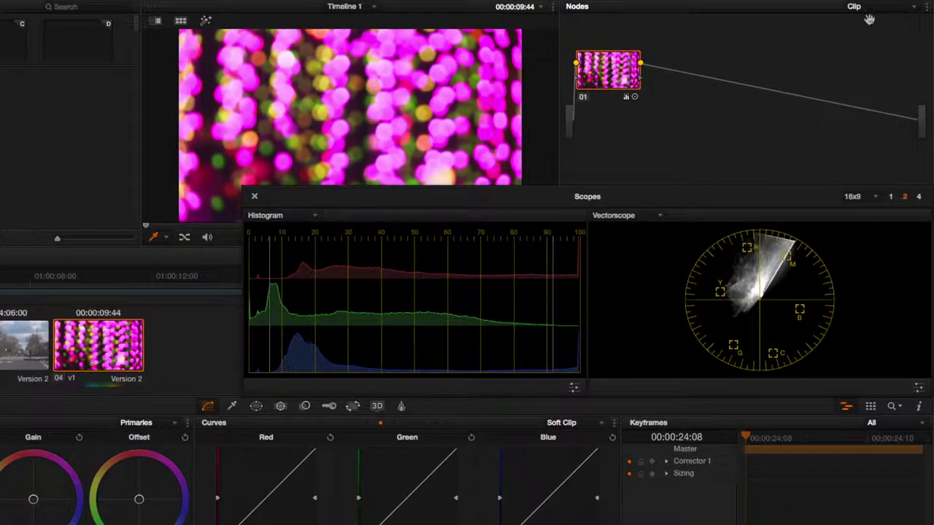
pyautogui.click(874, 10)
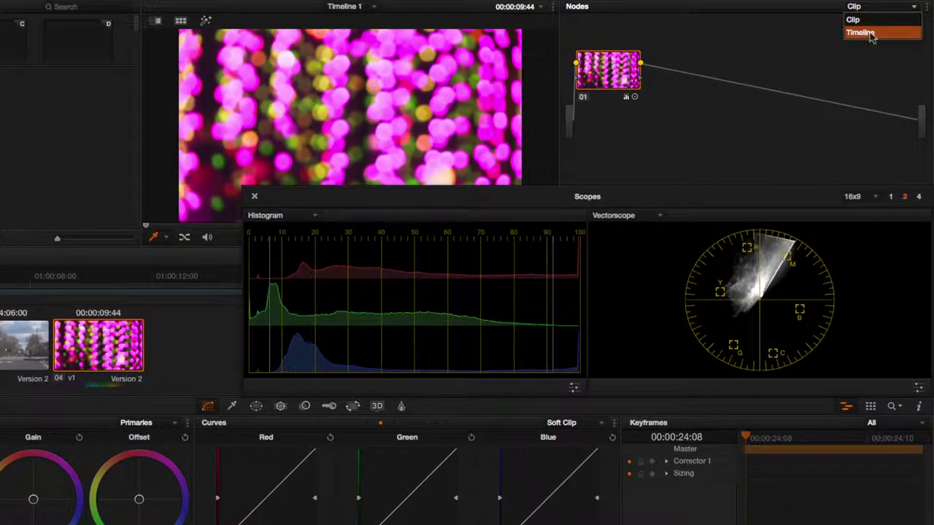
pyautogui.click(867, 33)
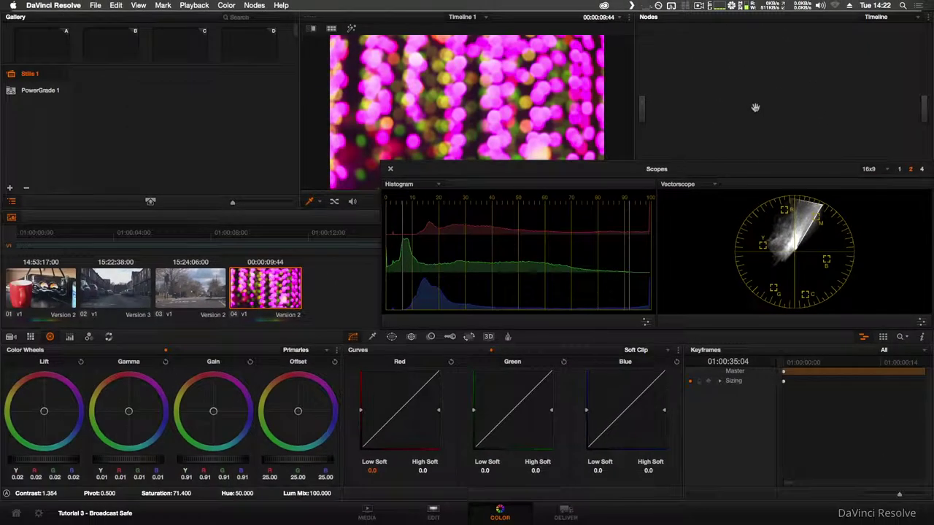
# Add a timeline node that hard-clips shadows and highlights on red, green and blue
pyautogui.hotkey('alt', 's')
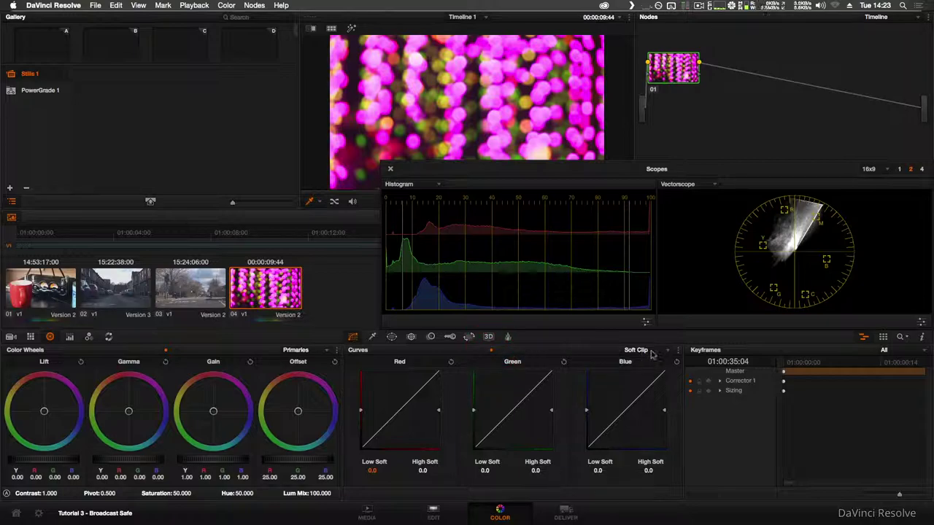
pyautogui.moveTo(361, 411); pyautogui.dragTo(362, 405)
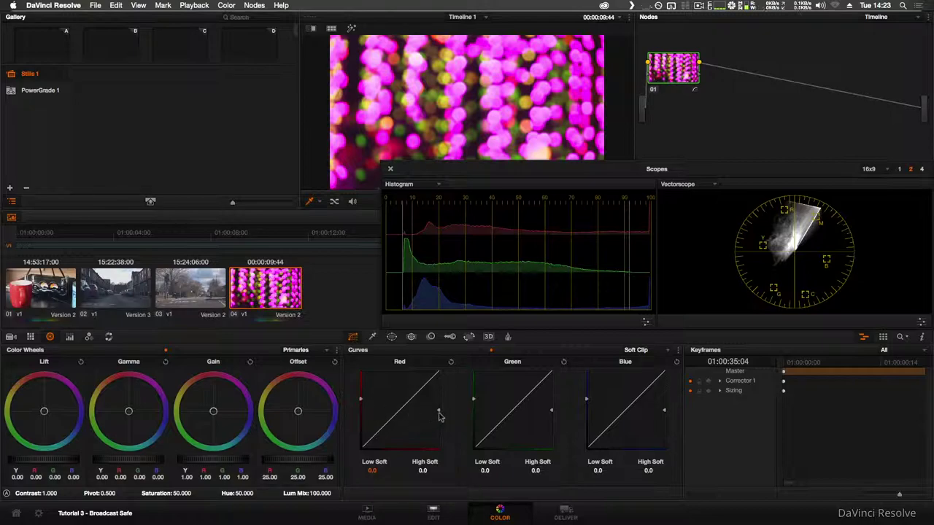
pyautogui.moveTo(438, 414); pyautogui.dragTo(440, 427)
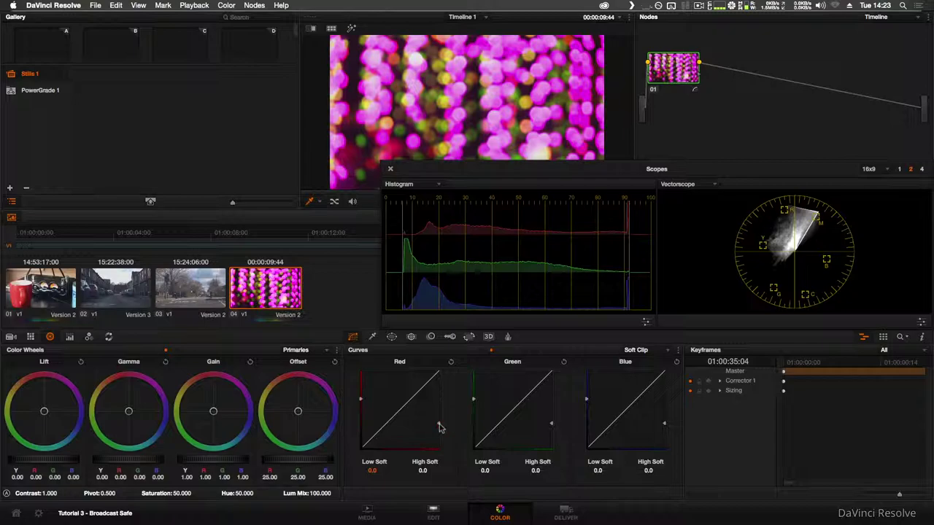
pyautogui.click(197, 290)
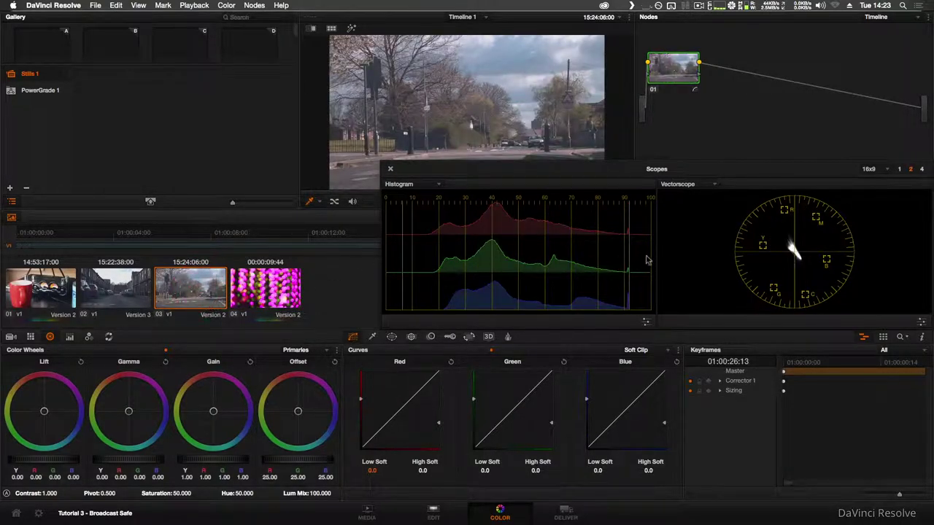
pyautogui.click(139, 293)
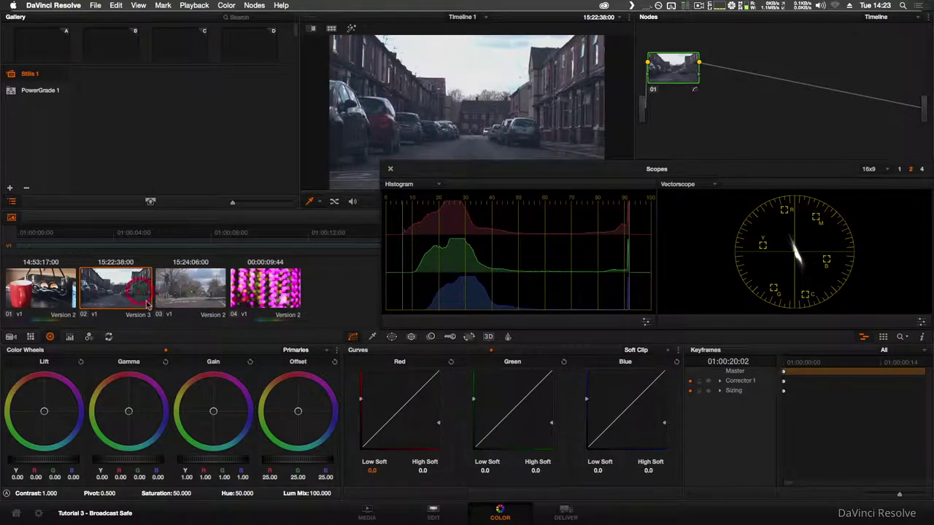
pyautogui.click(59, 291)
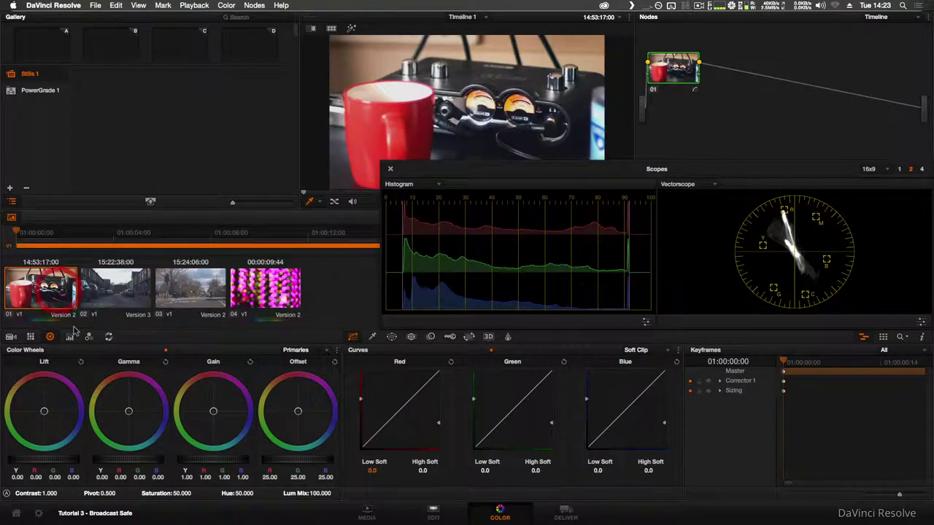
pyautogui.click(265, 291)
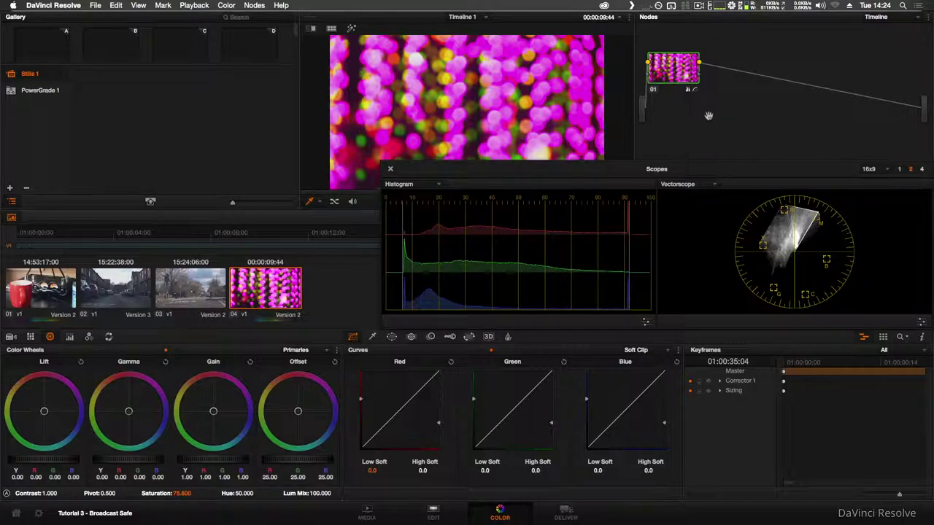
# Add serial node 02 to the bokeh clip and set Curves to Hue vs Sat
pyautogui.click(877, 17)
pyautogui.hotkey('alt', 's')
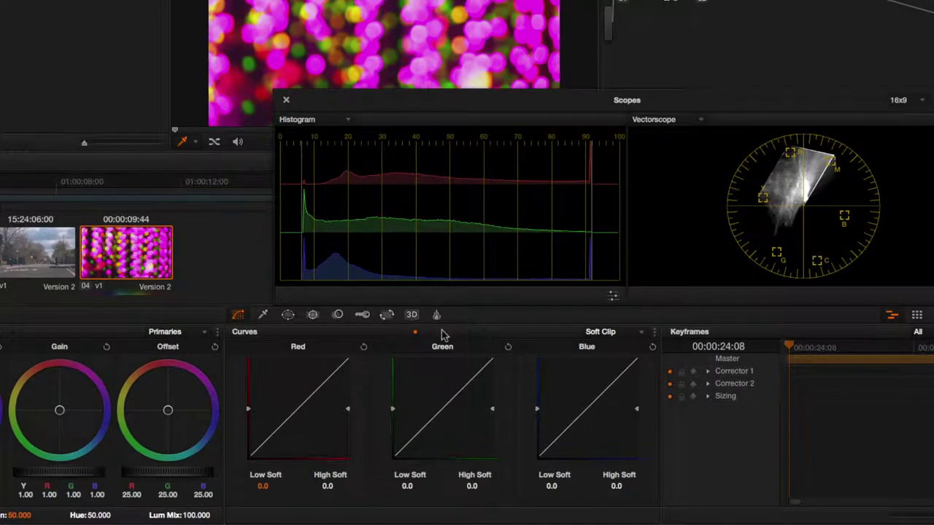
pyautogui.click(445, 335)
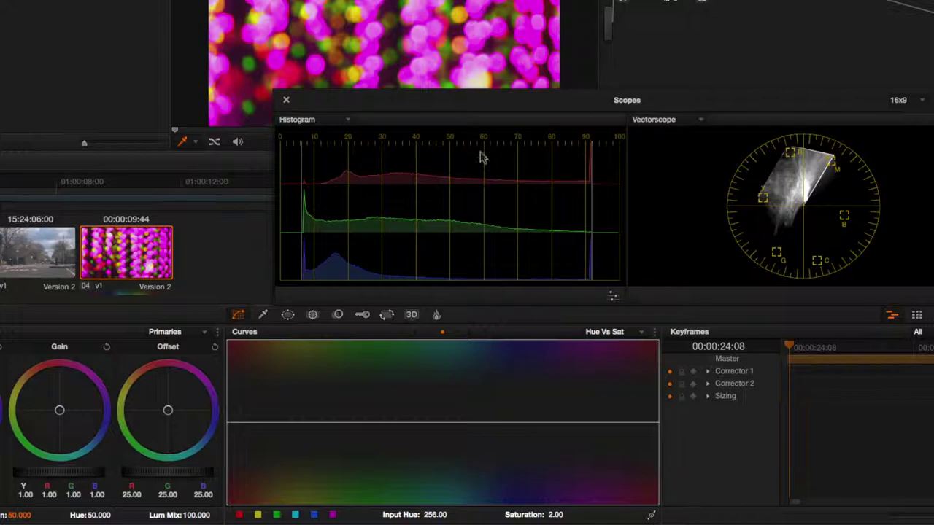
# Anchor the Hue vs Sat curve and lower the magenta hues' saturation to about 0.38
pyautogui.click(527, 424)
pyautogui.click(286, 424)
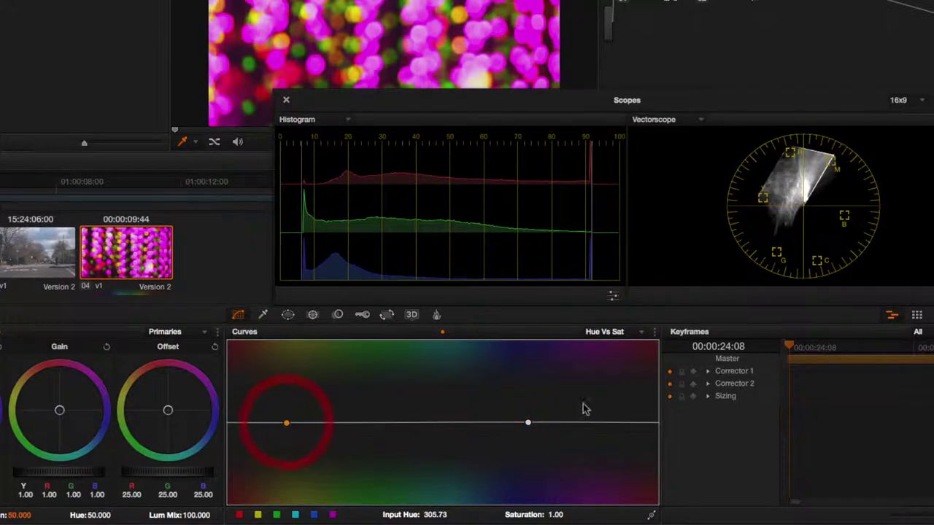
pyautogui.moveTo(598, 423); pyautogui.dragTo(597, 472)
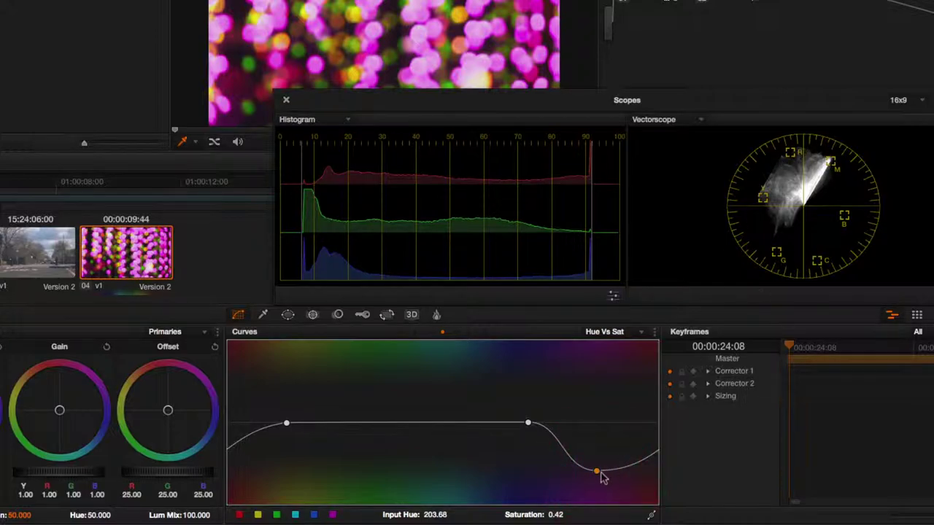
pyautogui.moveTo(597, 475); pyautogui.dragTo(598, 443)
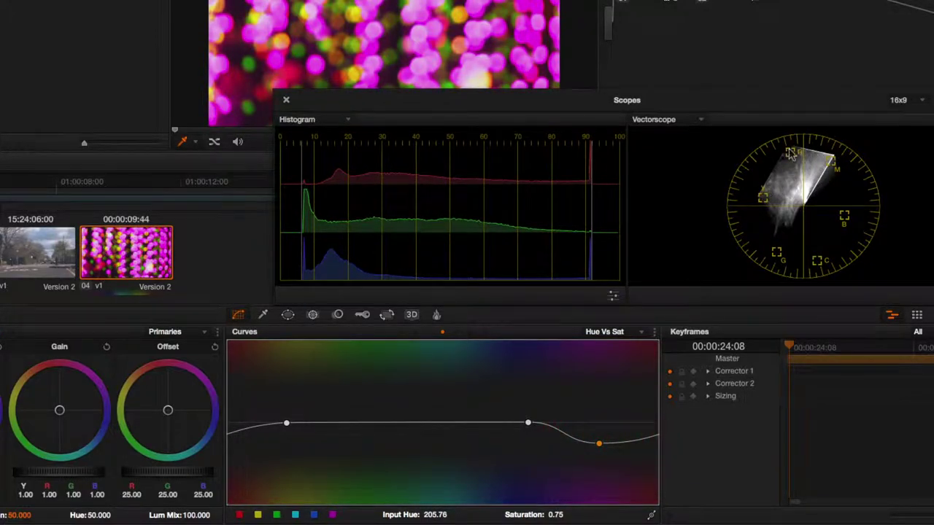
pyautogui.moveTo(598, 443); pyautogui.dragTo(596, 475)
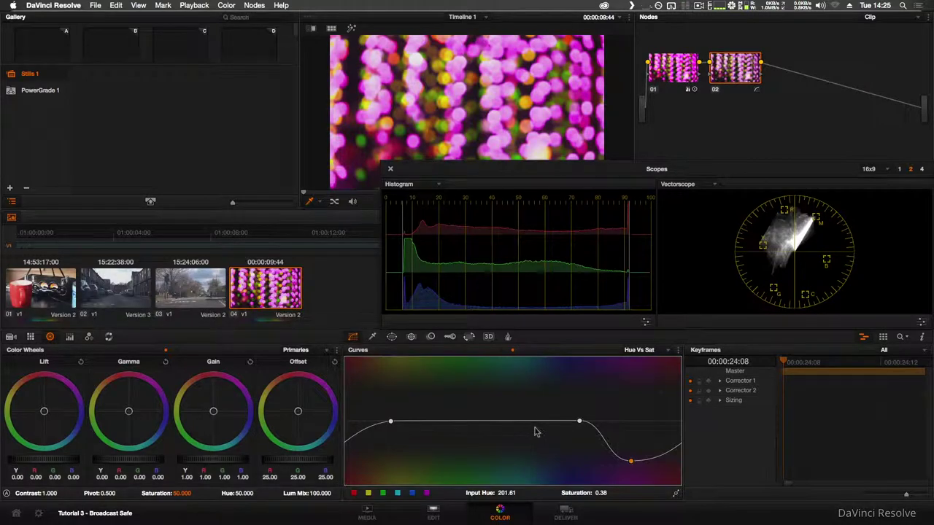
# On the Deliver page, set the render's Video/Data level to Video (64-940) instead of Auto
pyautogui.click(566, 517)
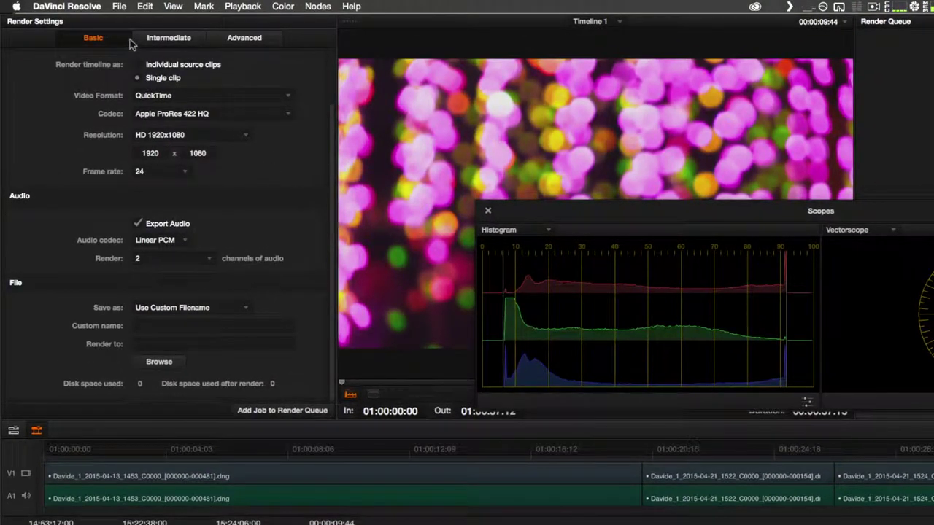
pyautogui.click(248, 38)
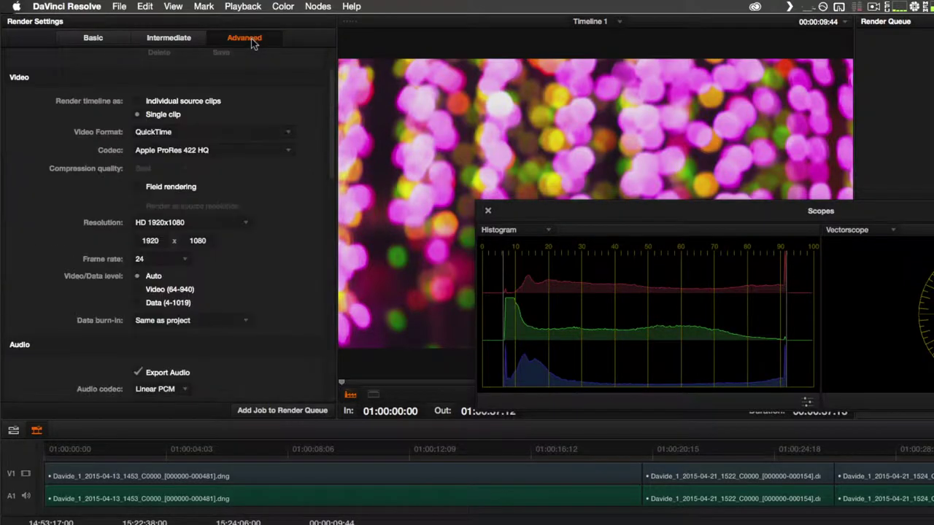
pyautogui.click(139, 290)
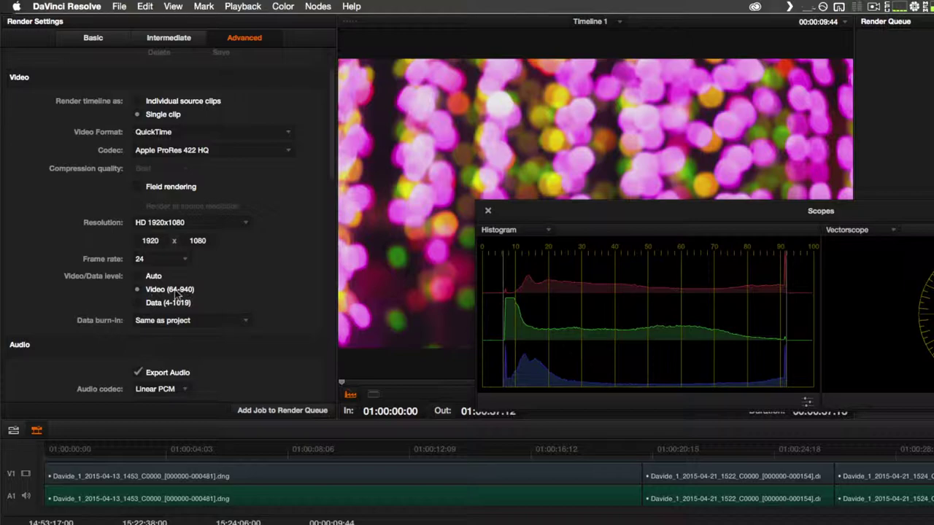